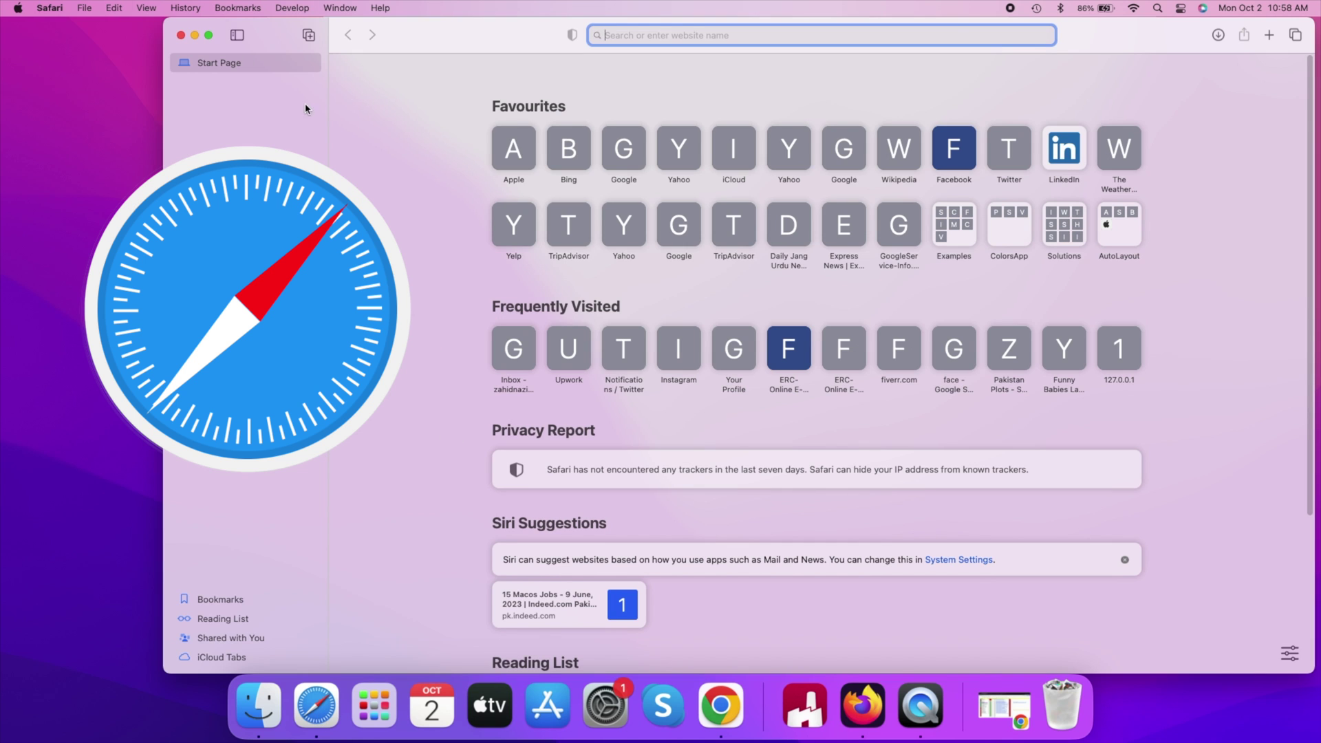
- Show Safari's stored website data list from Privacy settings, listing apple.com cookies and local storage
click(52, 10)
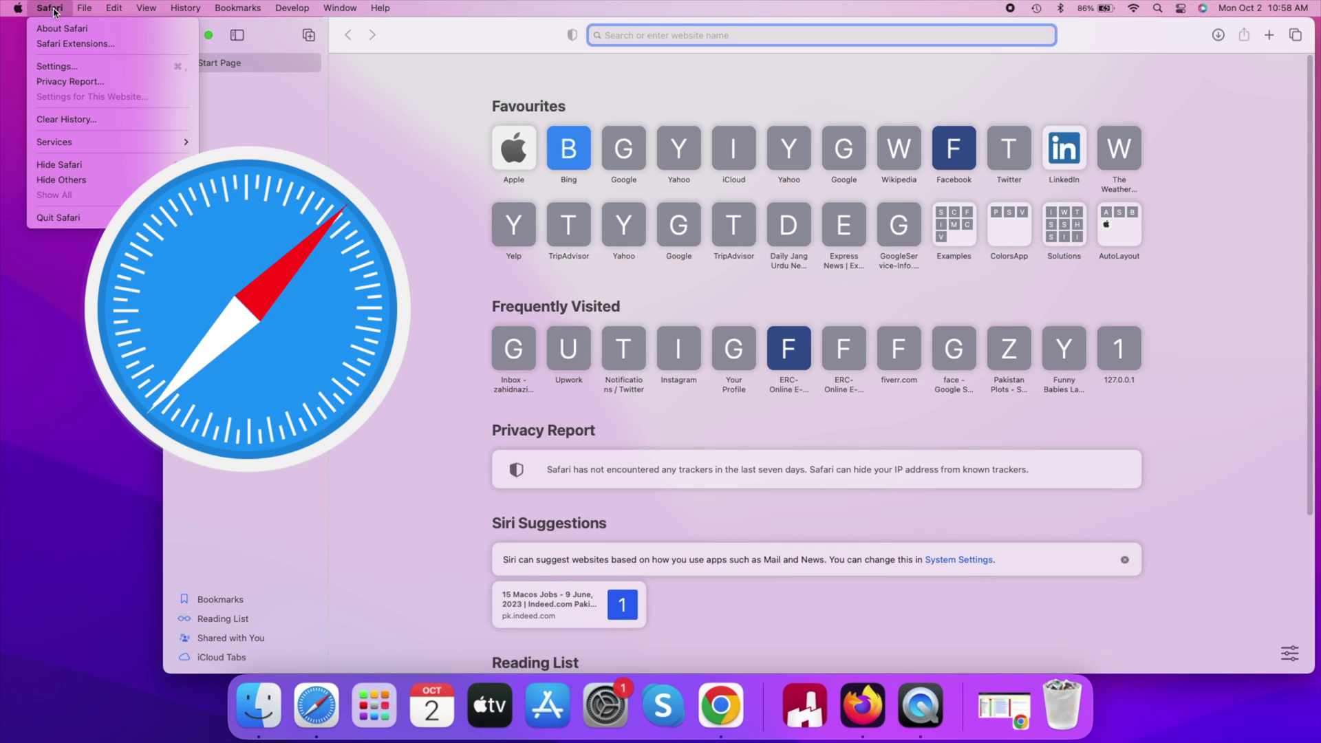
click(57, 66)
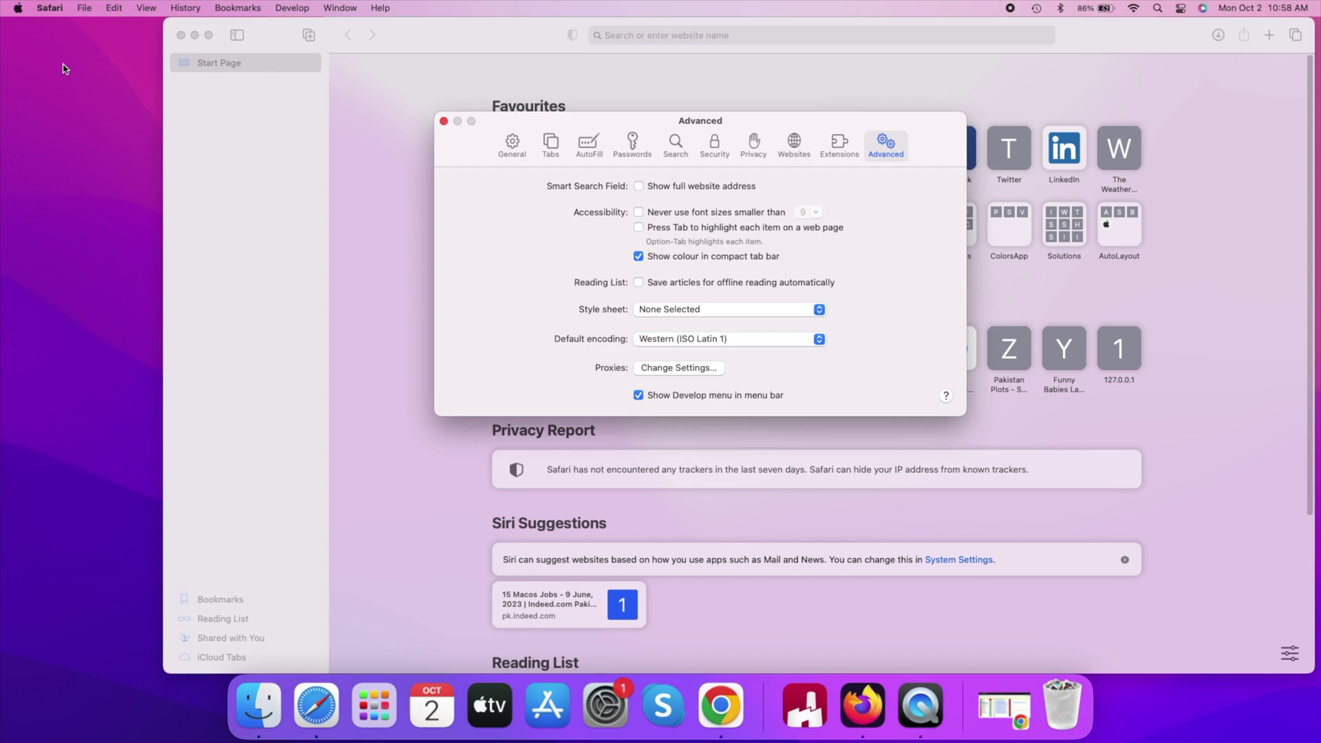
click(746, 151)
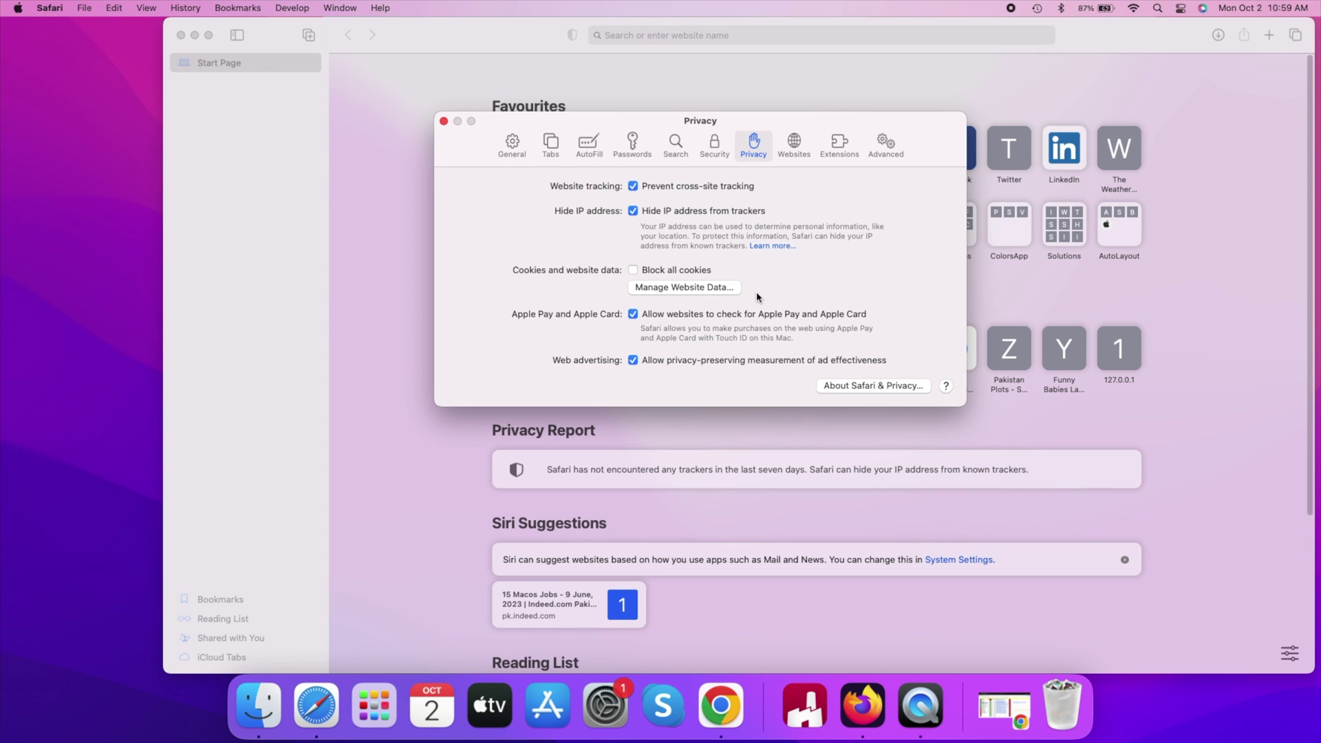
click(690, 289)
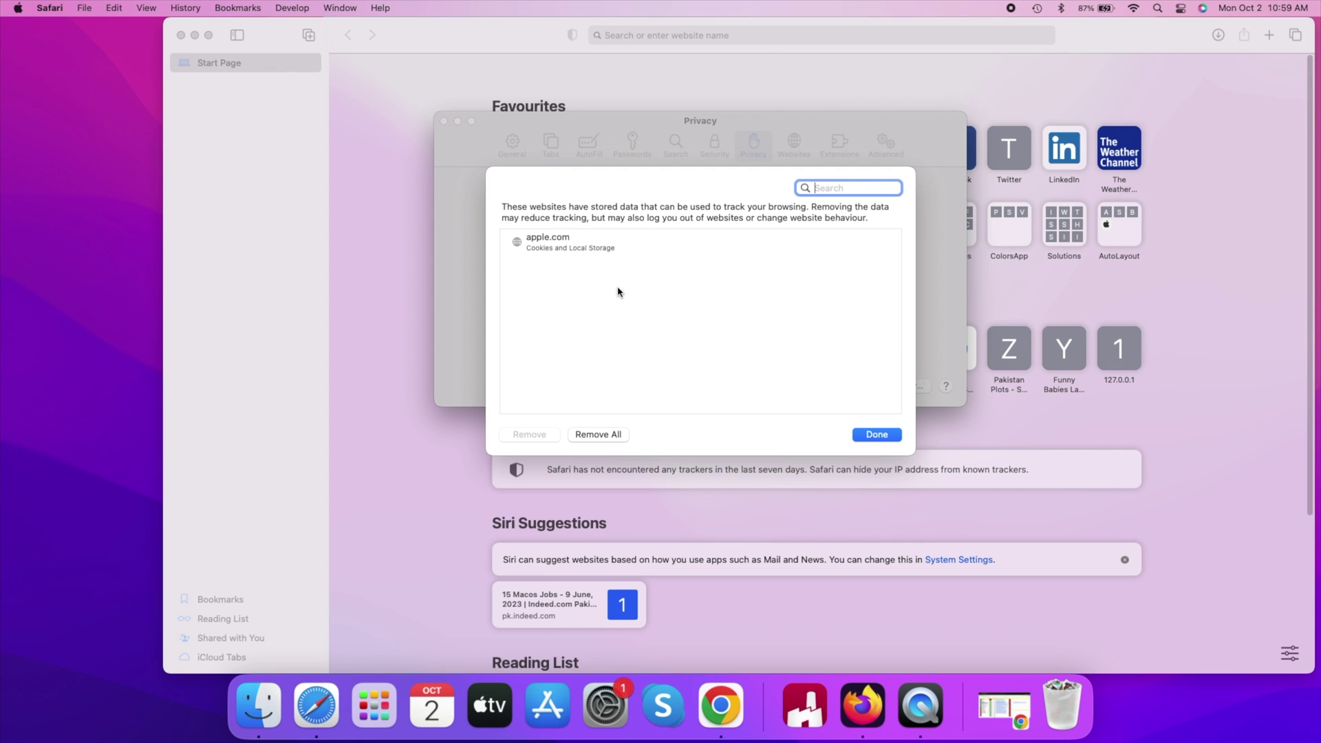
- Remove all stored website data in Safari, confirm, and close the emptied list
click(608, 435)
click(689, 283)
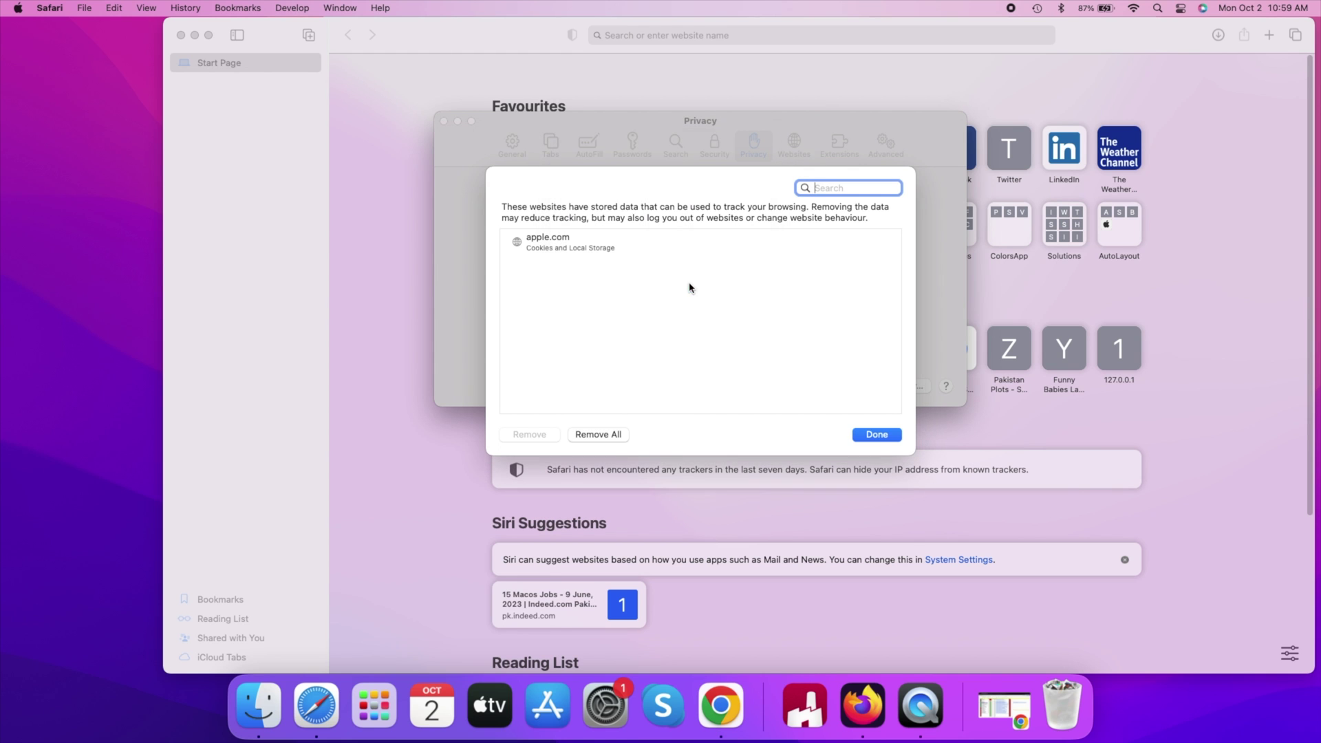
click(876, 435)
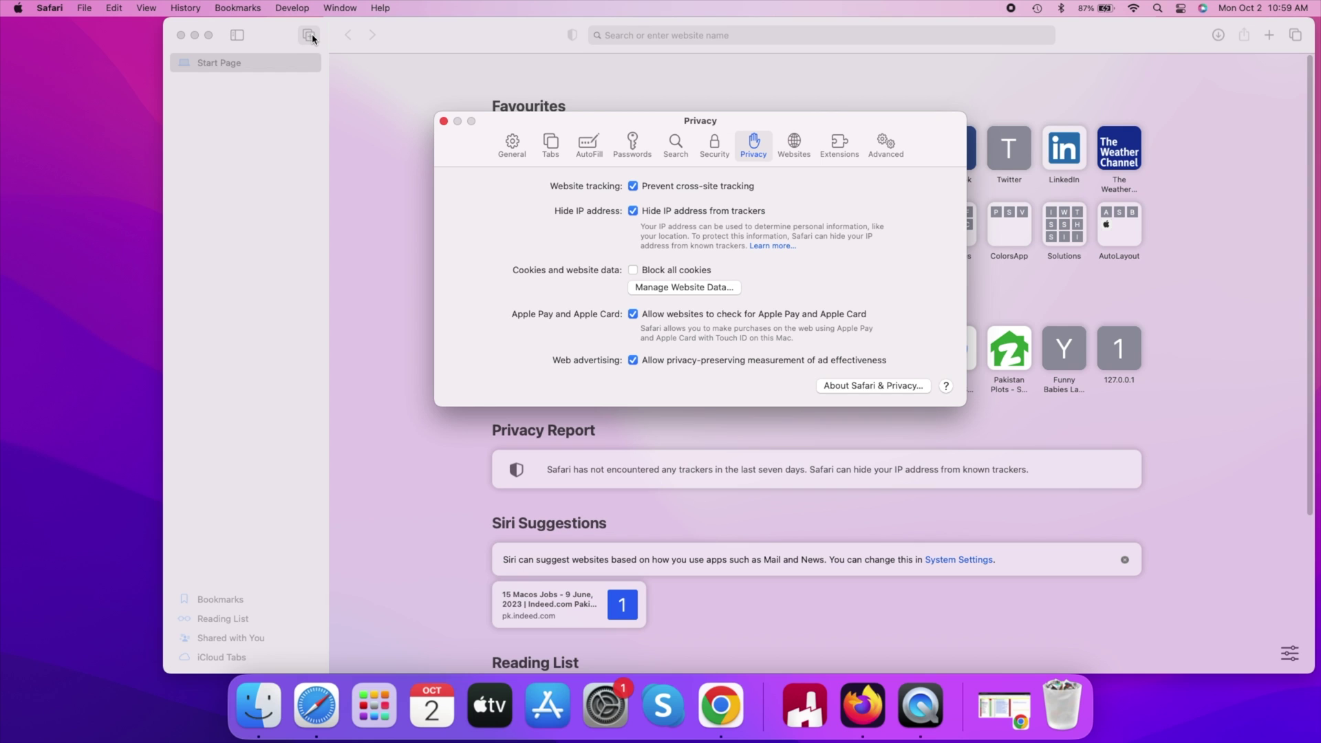
- Enable Safari's Develop menu in Advanced settings and empty Safari's caches from it
click(881, 147)
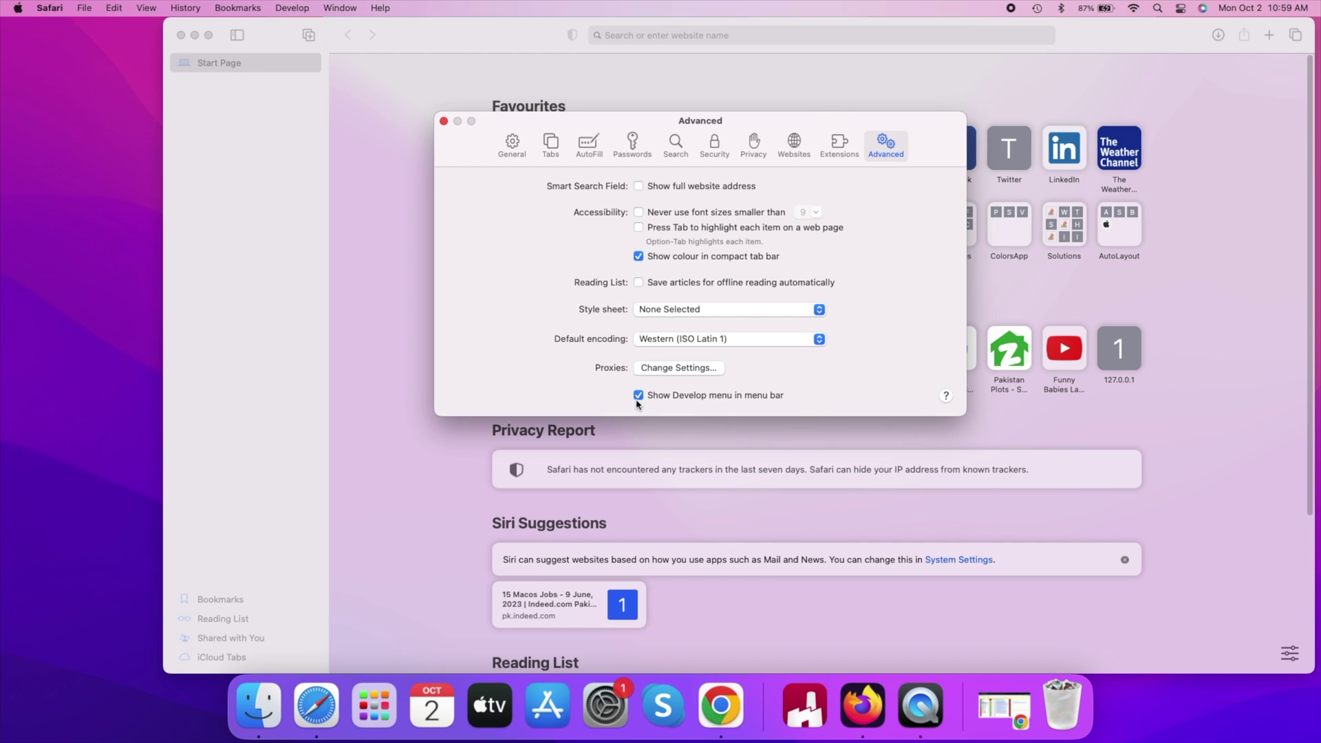
click(443, 122)
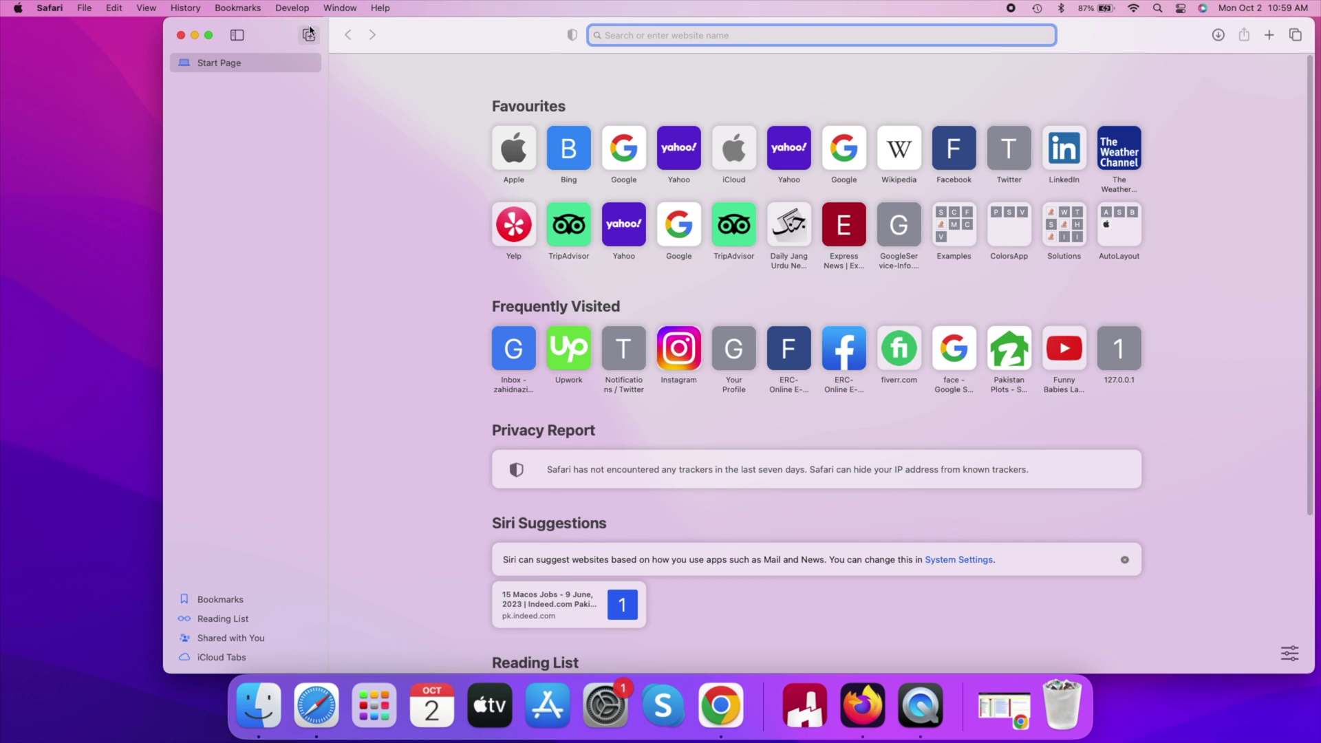
click(292, 7)
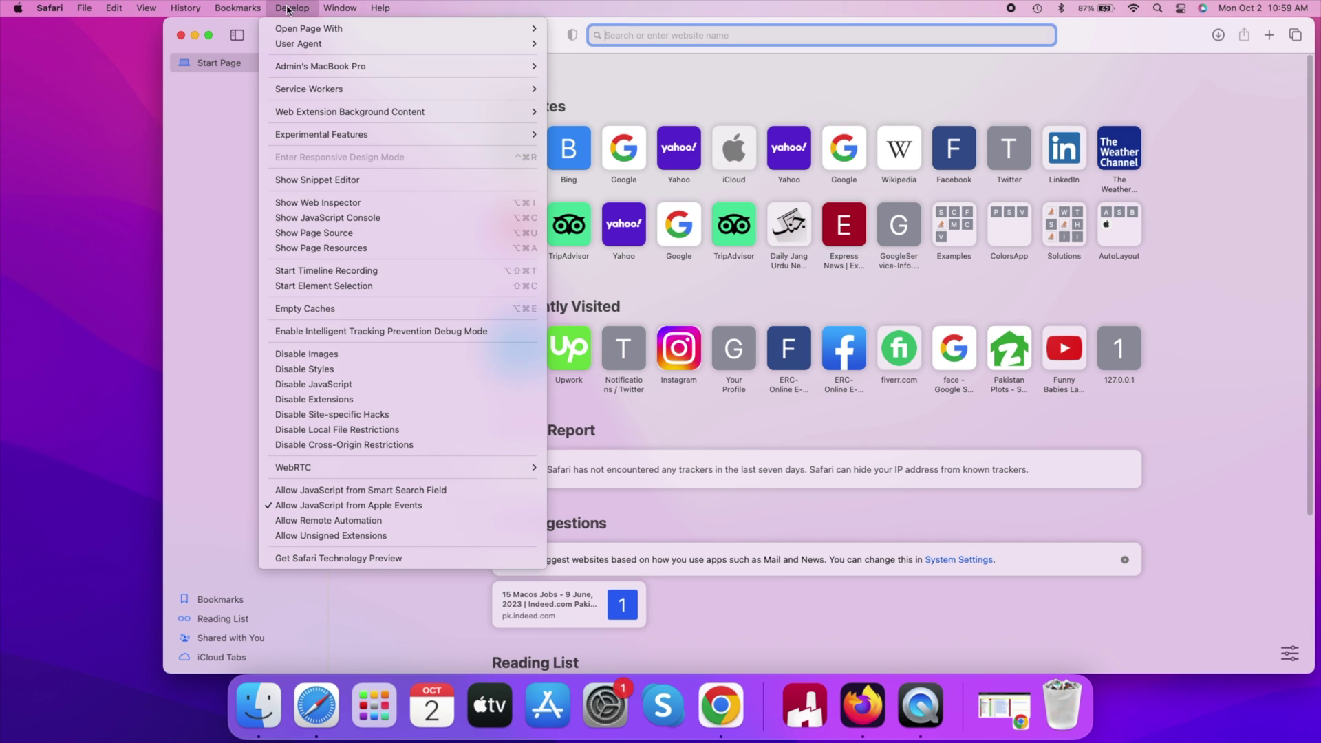
click(350, 309)
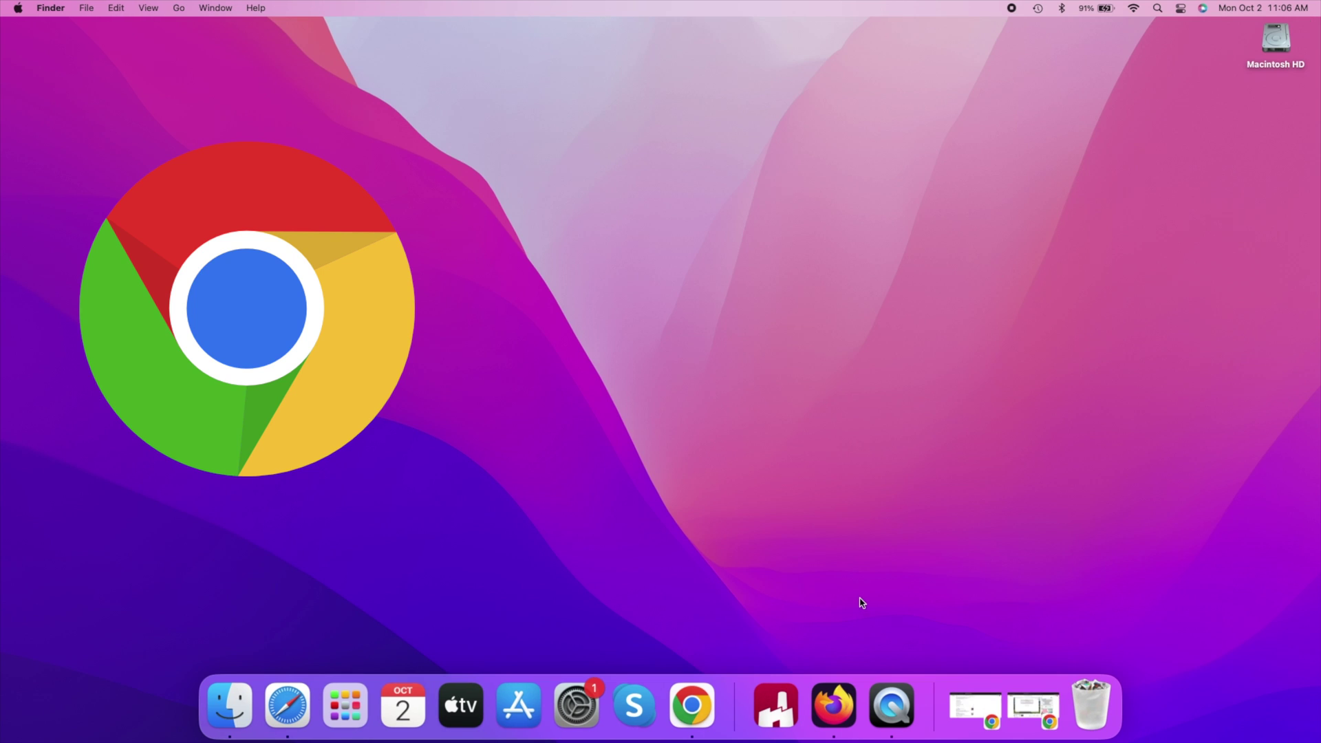
- Bring up Chrome's Clear browsing data dialog from a new tab, set to the last hour
click(975, 713)
click(578, 37)
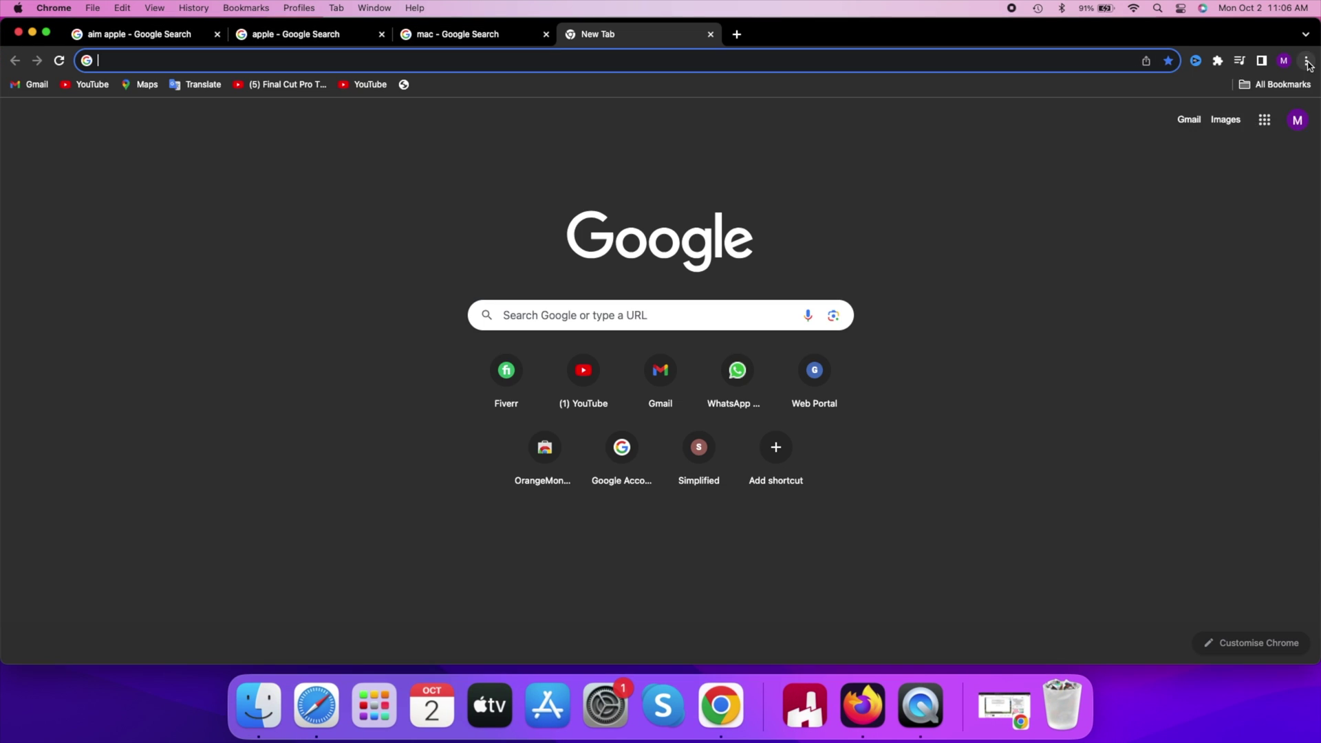
click(1307, 62)
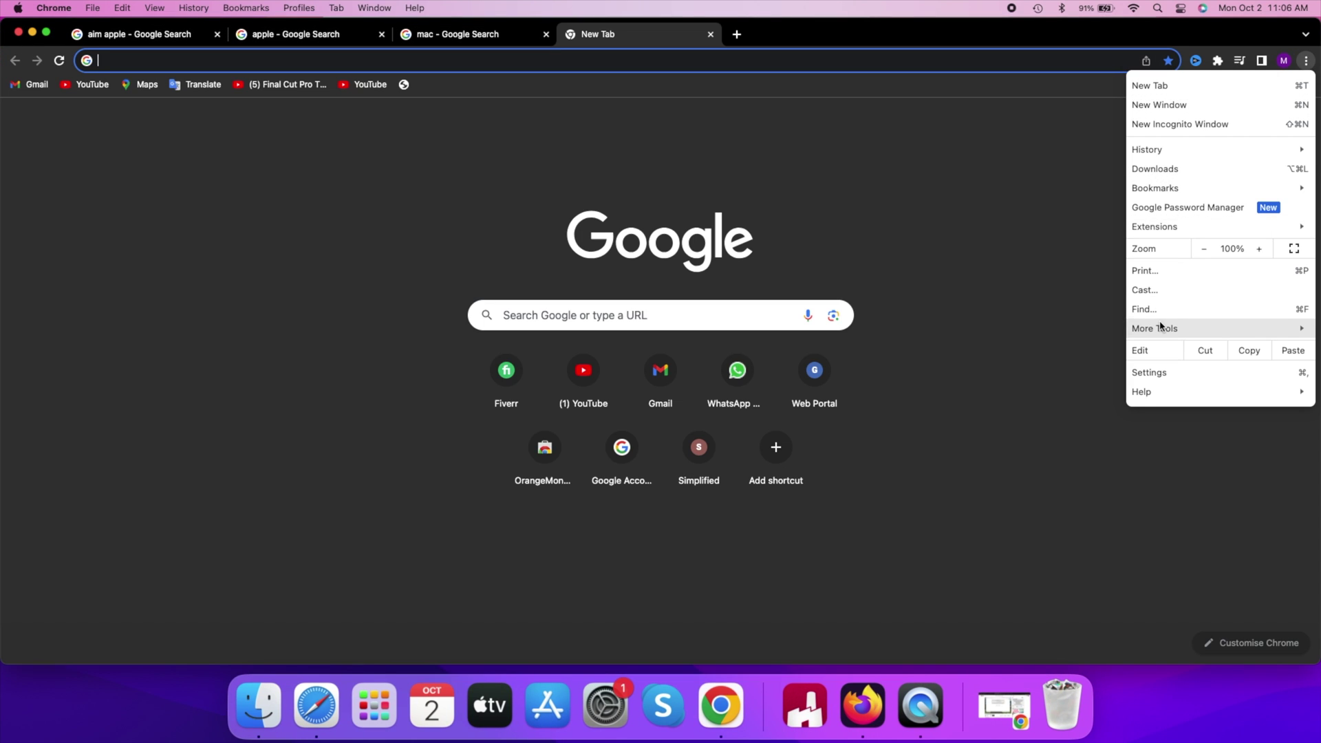
mouse_move(1187, 329)
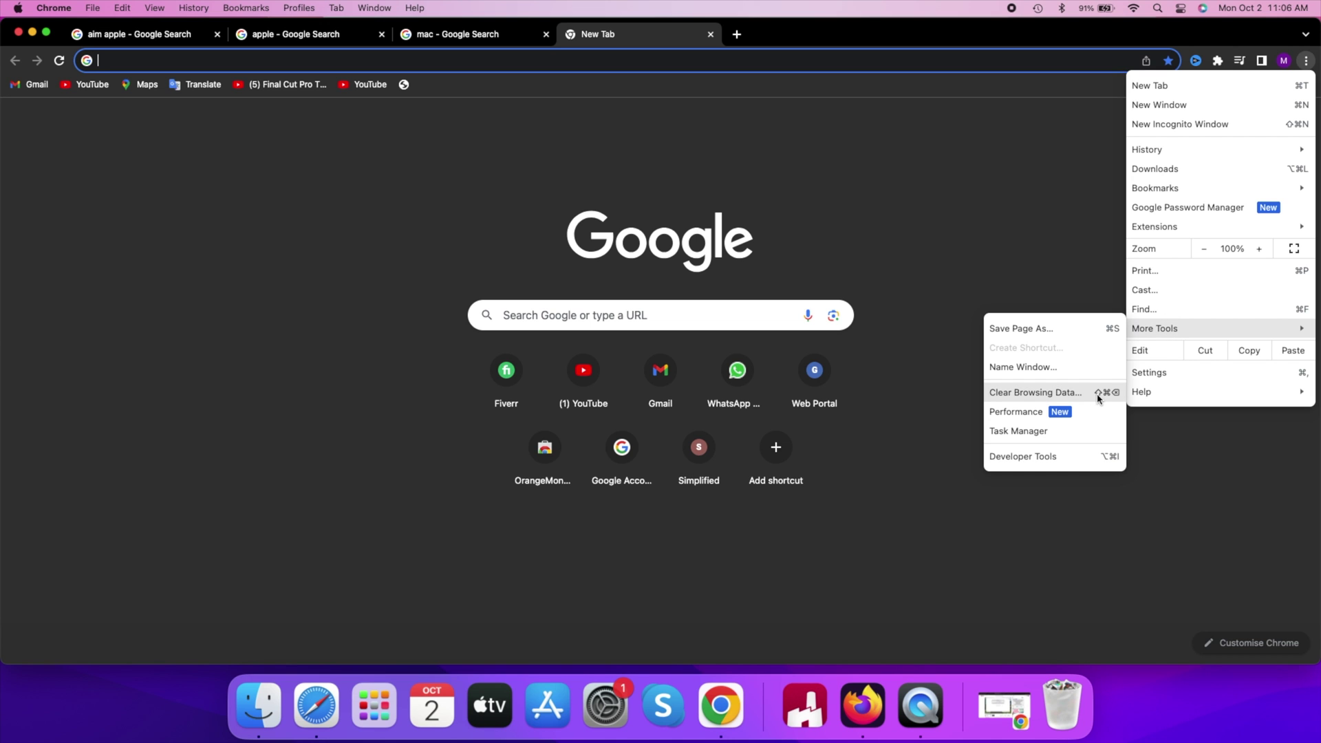
click(1035, 393)
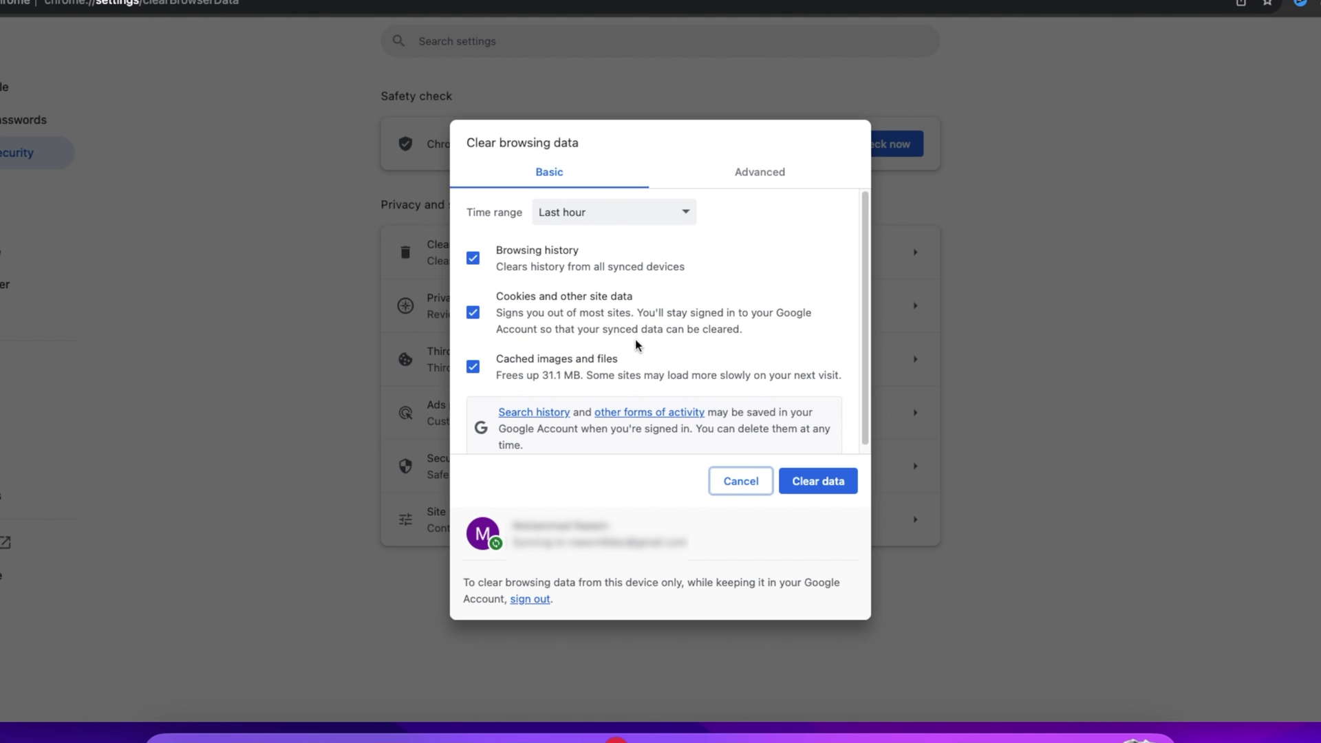
click(688, 218)
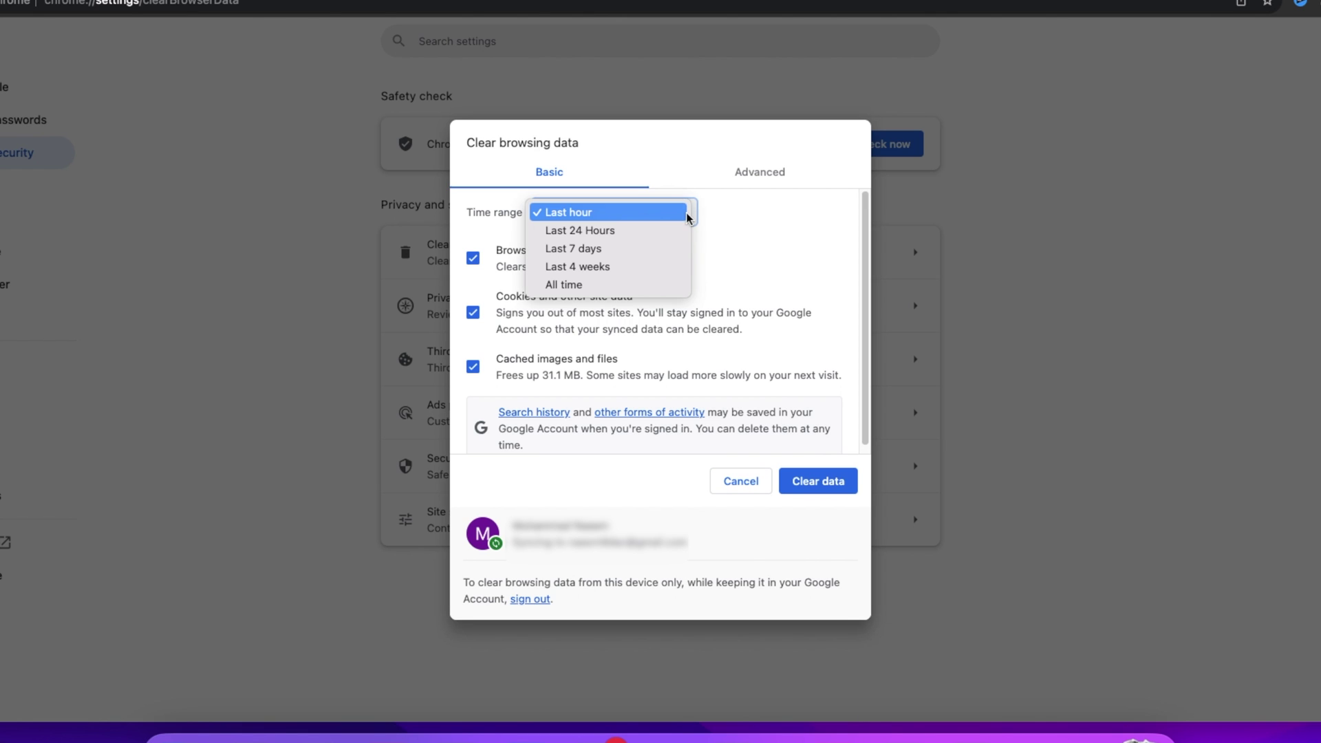
click(636, 216)
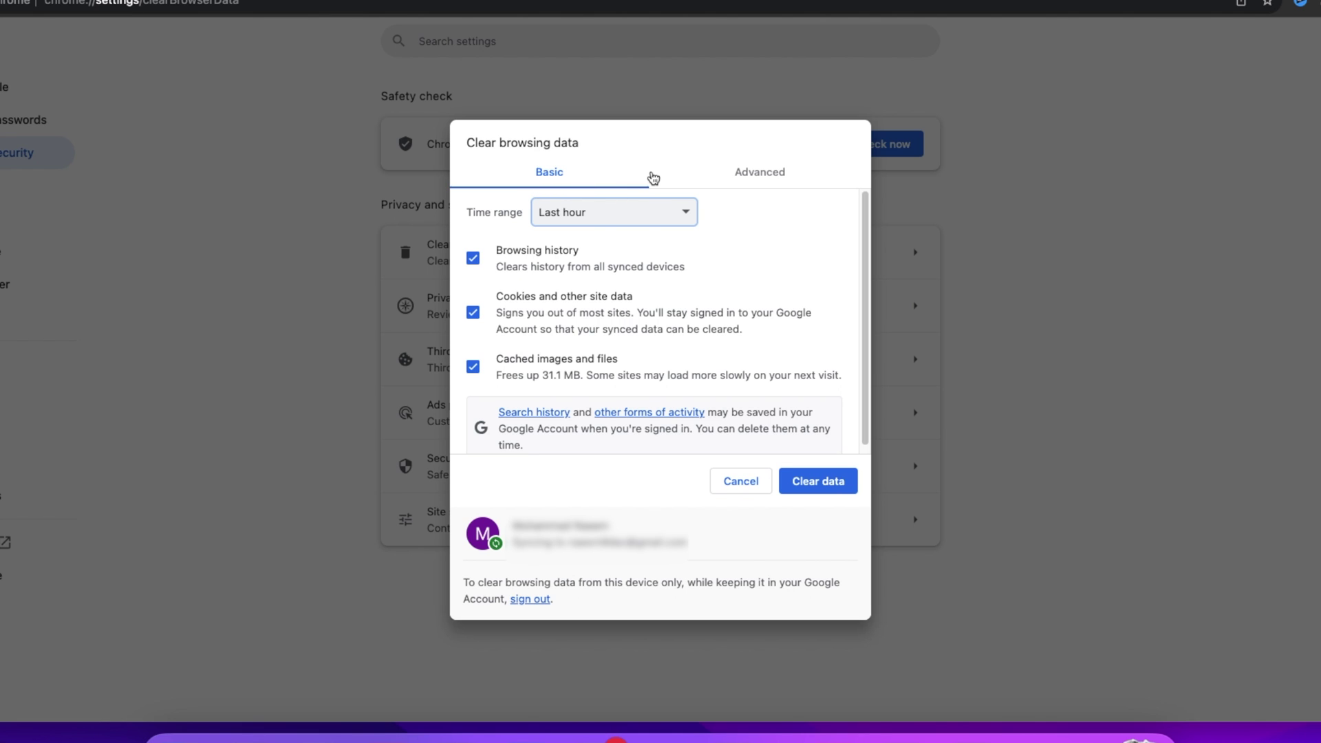
click(750, 177)
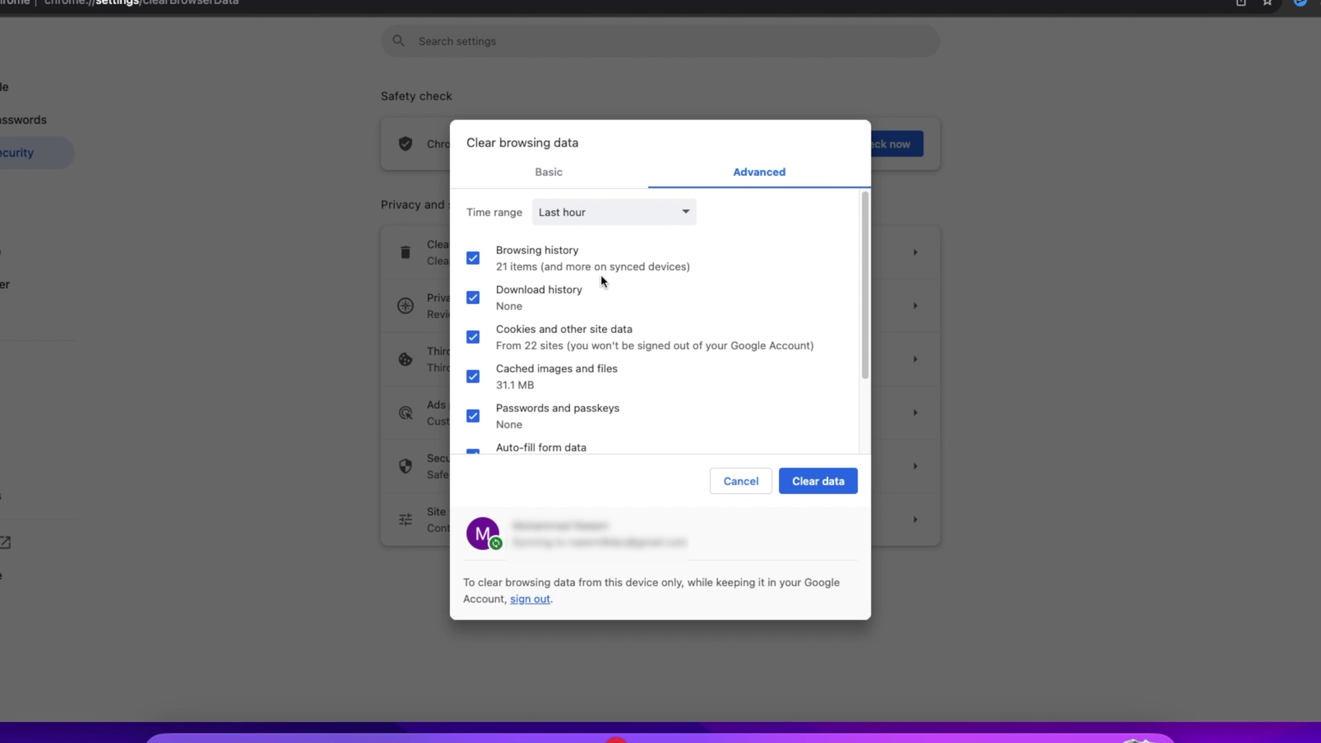
scroll(609, 287, down, 2)
scroll(609, 286, up, 2)
scroll(612, 290, down, 2)
scroll(610, 289, up, 2)
click(547, 174)
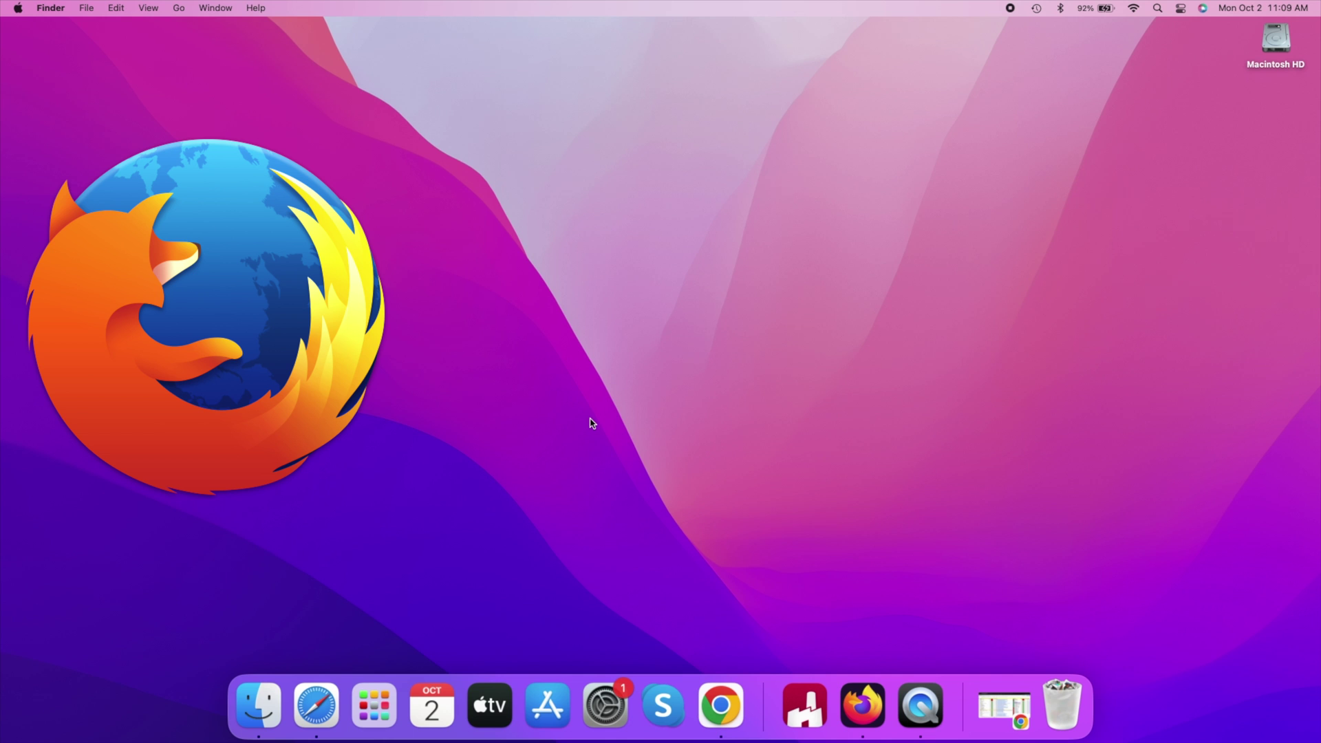
- Launch Firefox and bring up its Clear Recent History dialog with cookies and cache ticked
click(865, 702)
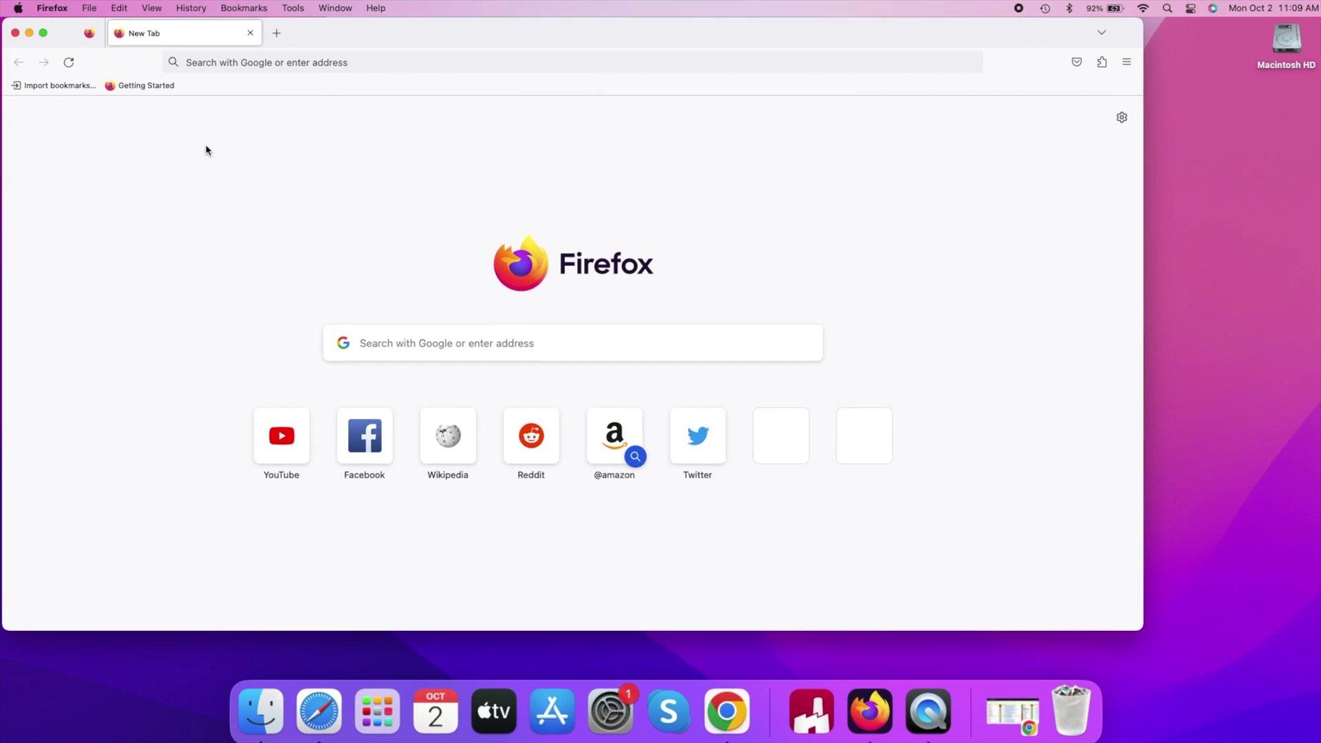
click(189, 8)
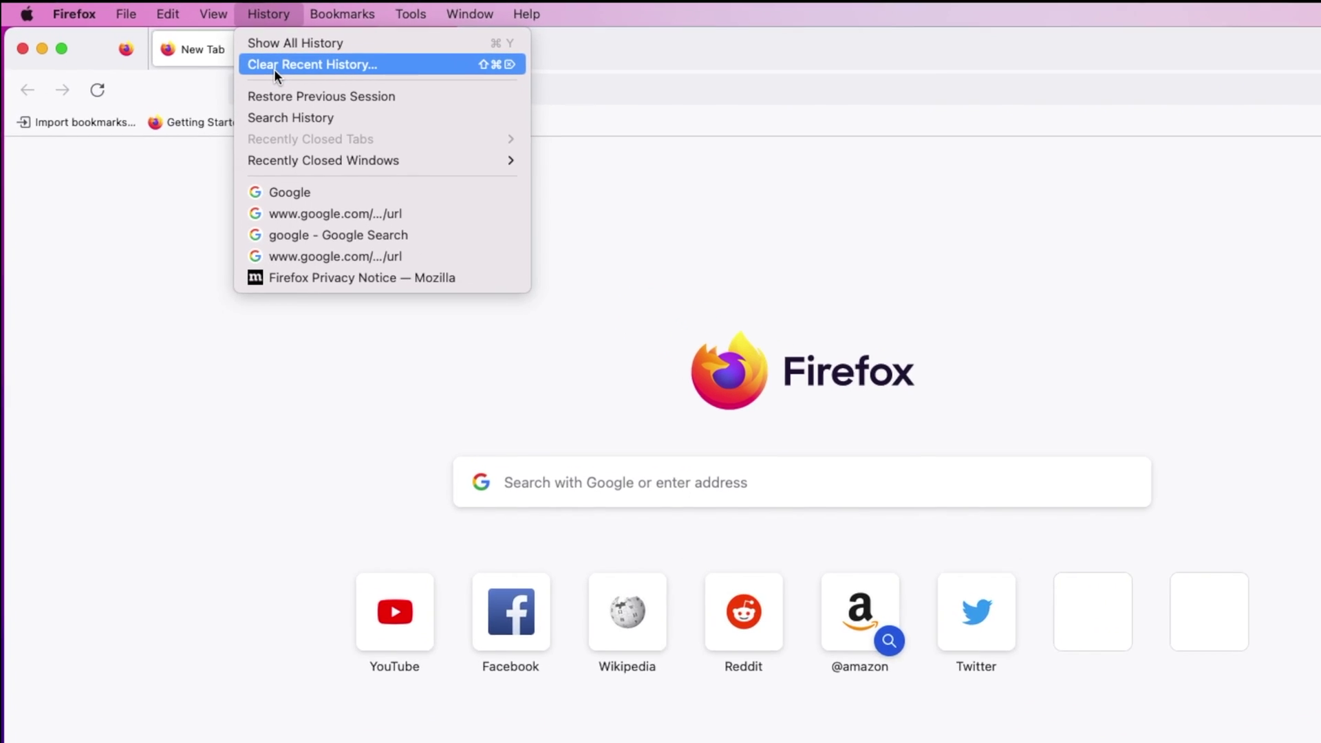
click(249, 57)
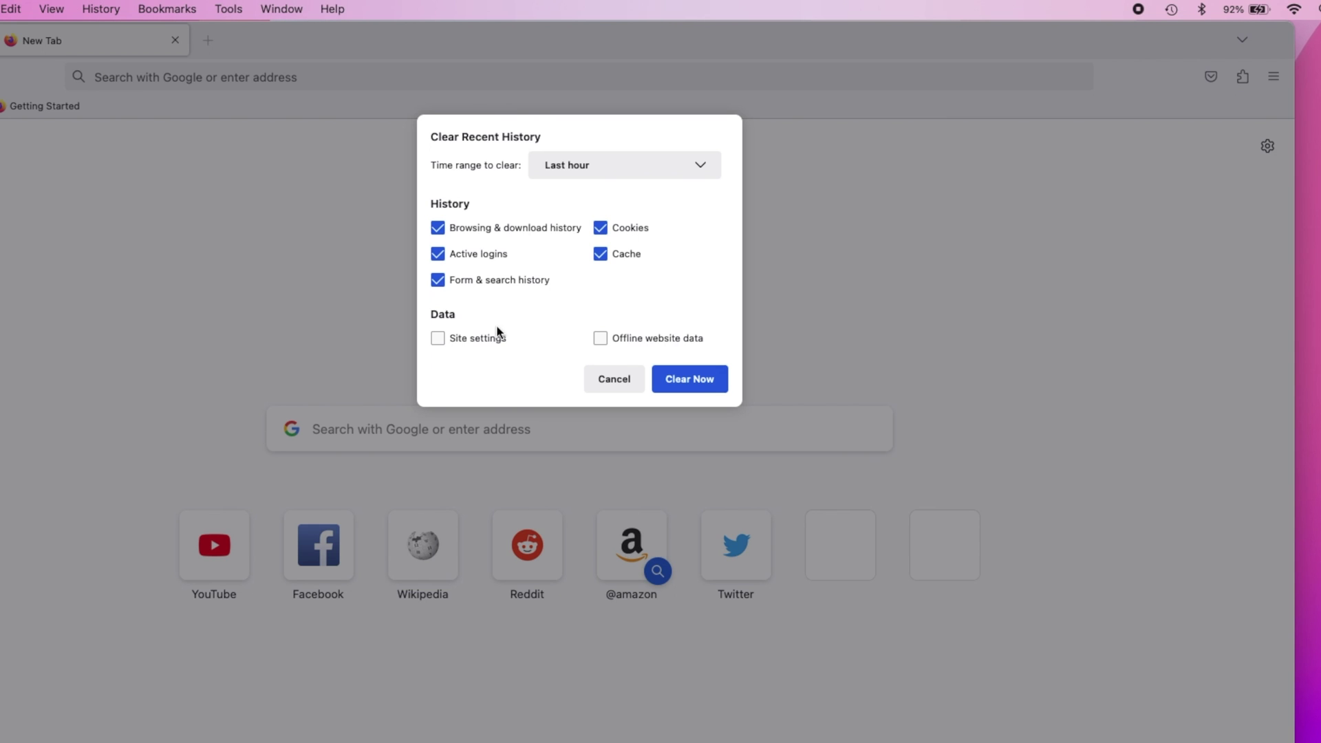
- Clear Firefox's last-hour history, cookies and cache with the time range kept at Last hour
click(655, 167)
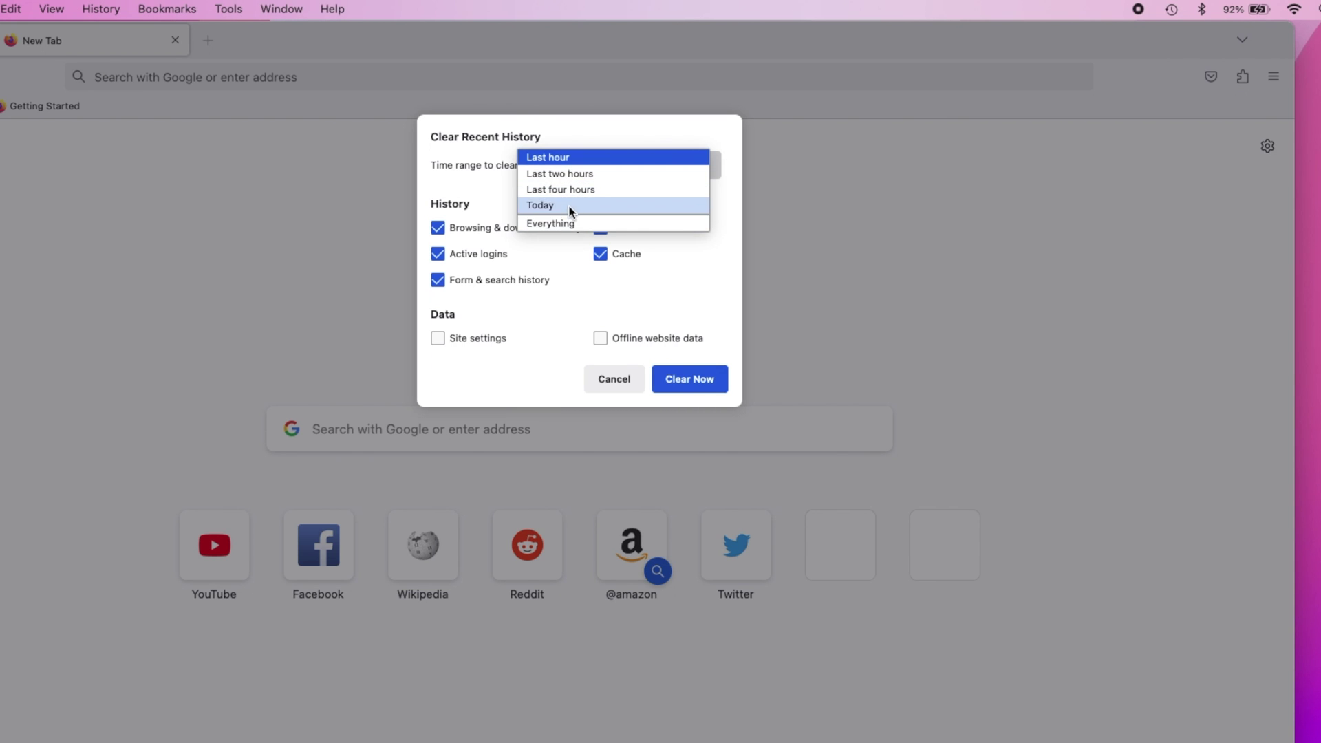
click(559, 161)
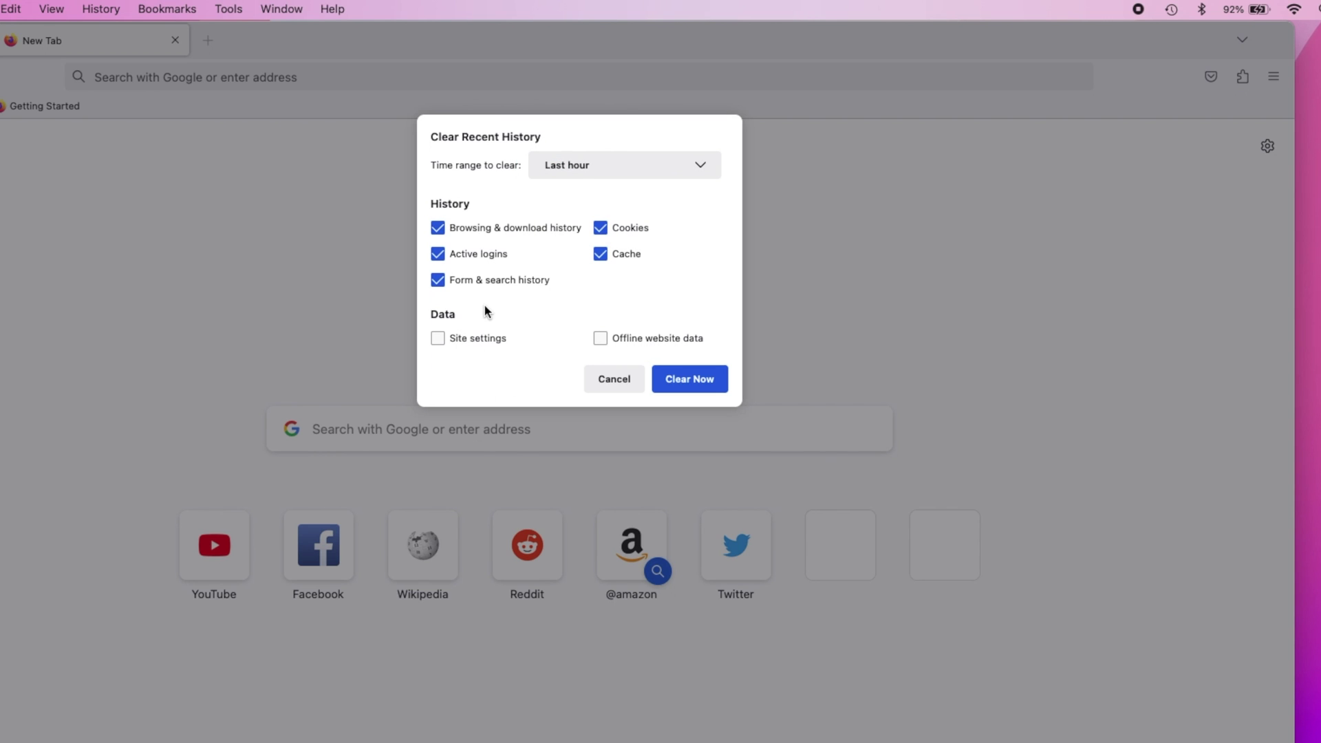
click(683, 378)
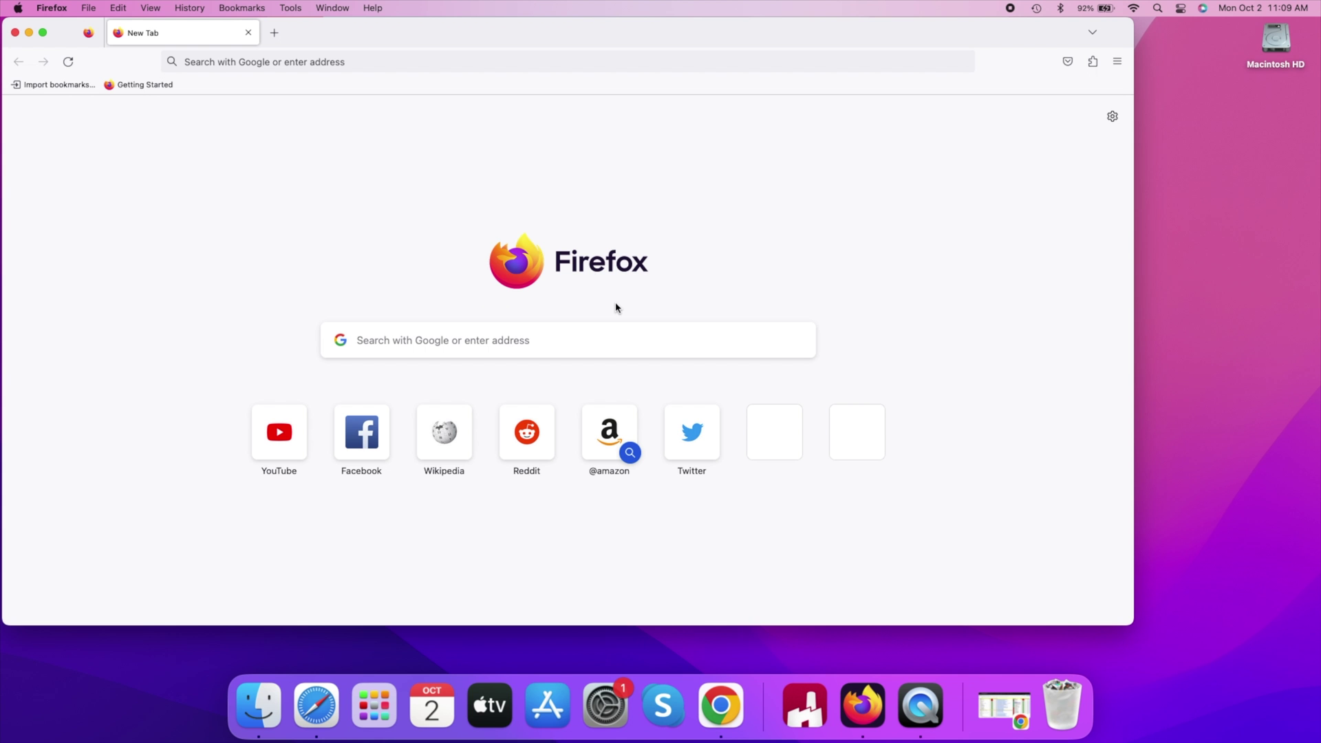